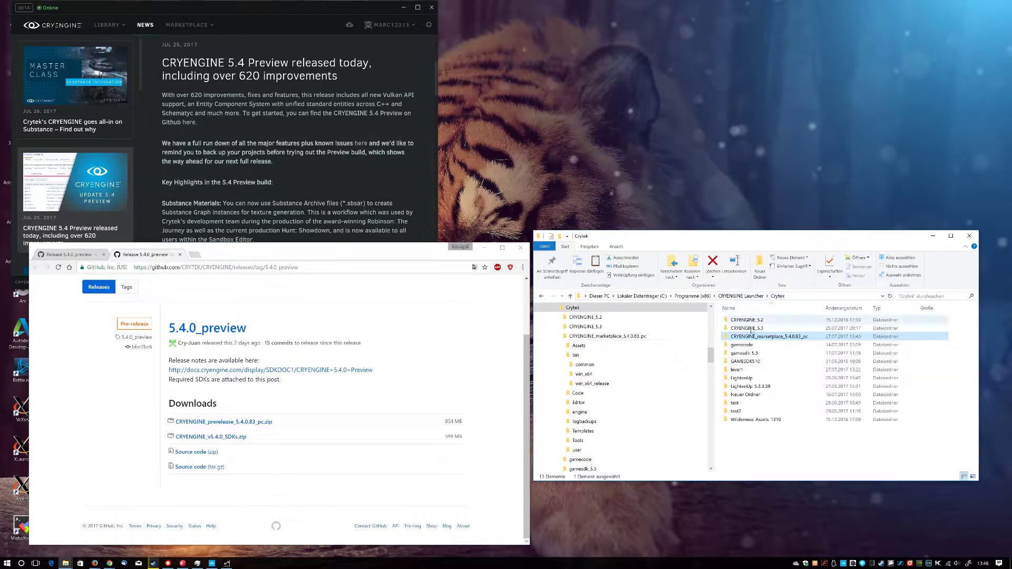
# Step: Look inside the GameSDK folder of gamesdk_5.3, then return to the Crytek folder
pyautogui.doubleClick(761, 355)
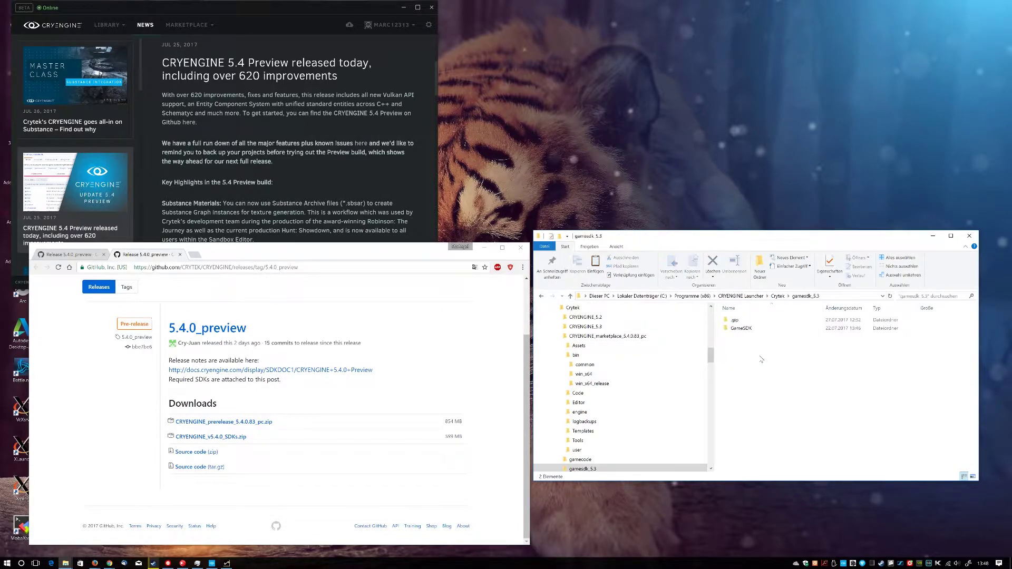
pyautogui.doubleClick(742, 328)
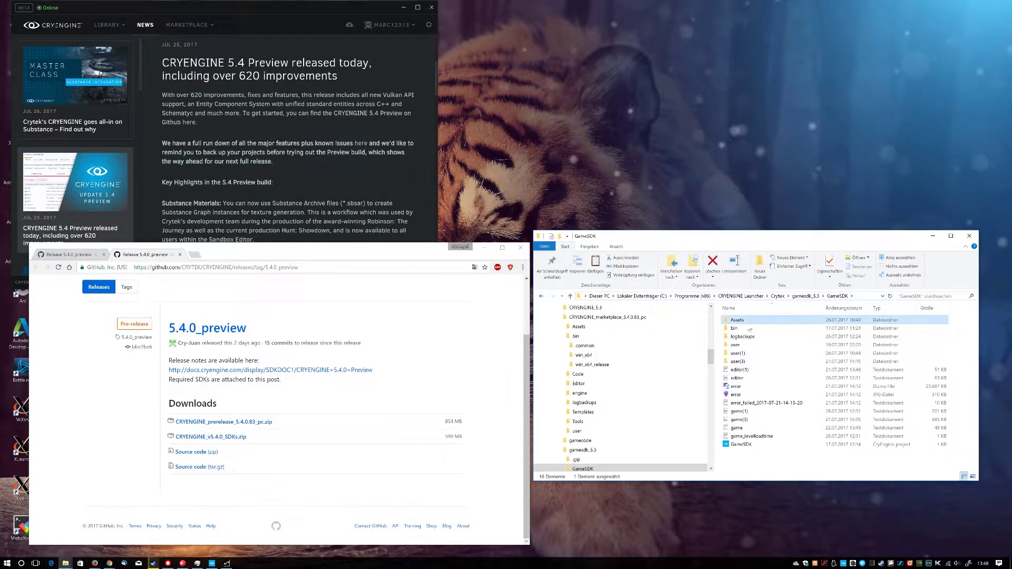
pyautogui.click(778, 296)
# Step: Open the system CFG file from CRYENGINE_marketplace_5.4.0.83_pc in Editor, check the sys_game_folder line, and close it
pyautogui.click(768, 338)
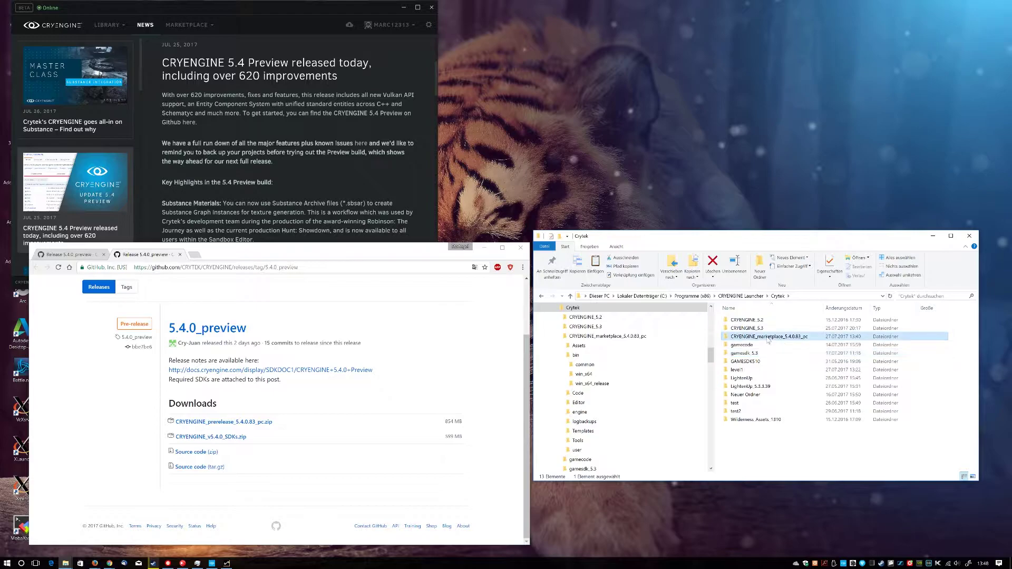
pyautogui.doubleClick(768, 338)
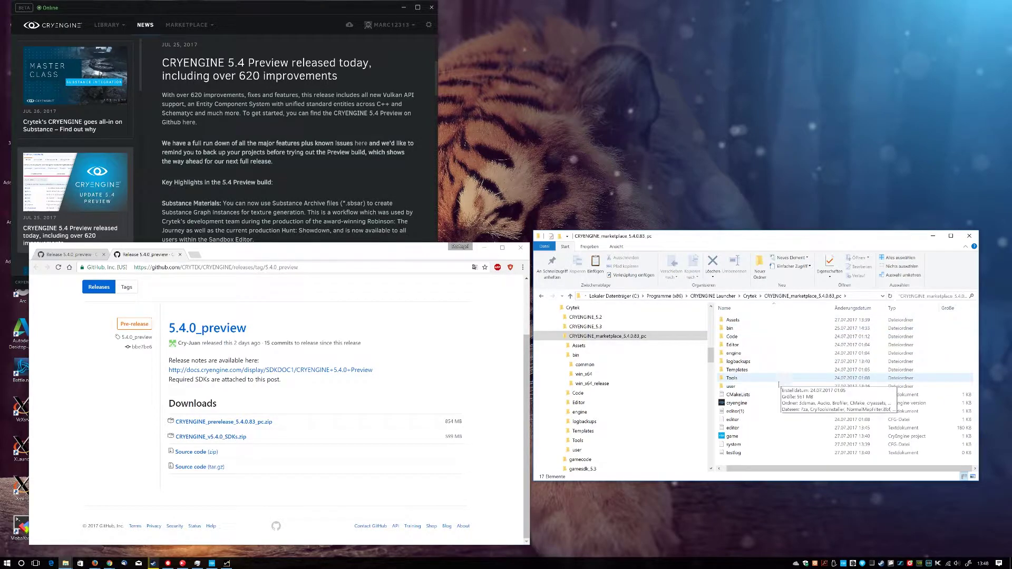
pyautogui.doubleClick(749, 446)
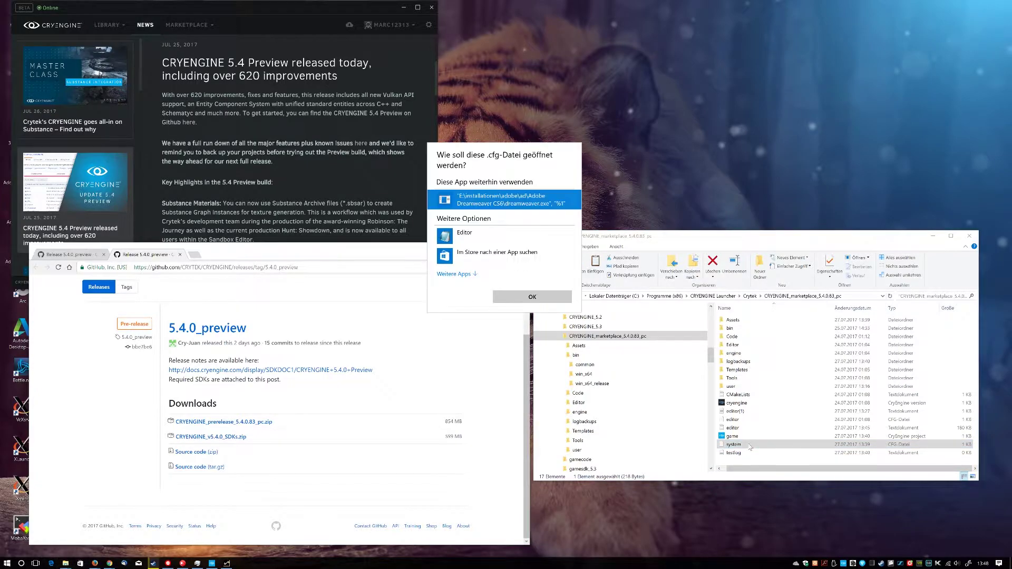
pyautogui.click(464, 234)
pyautogui.click(533, 297)
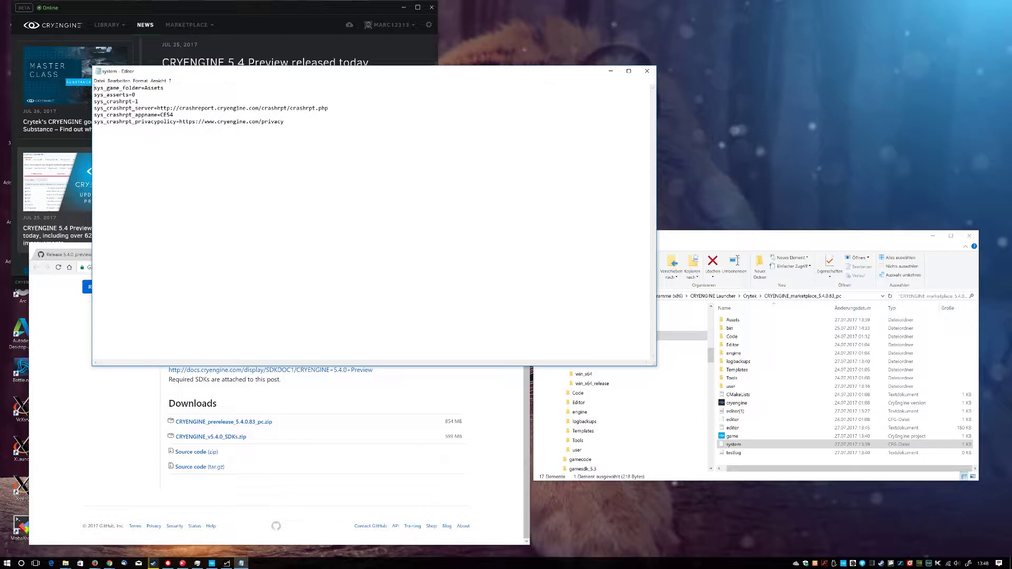
pyautogui.moveTo(165, 88); pyautogui.dragTo(94, 88)
pyautogui.click(94, 88)
pyautogui.click(647, 71)
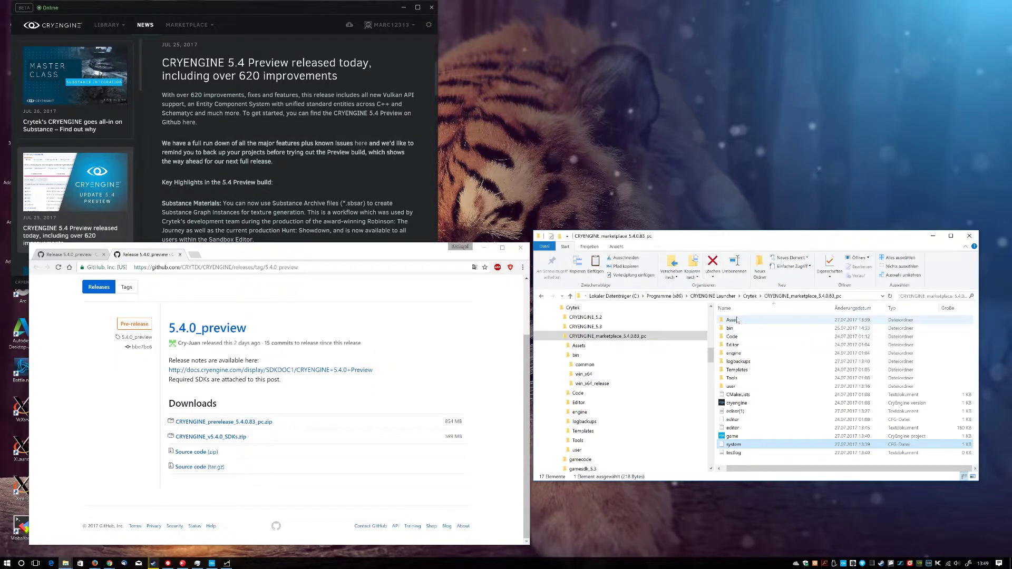
# Step: Launch the Sandbox application from the engine's bin\win_x64 folder
pyautogui.moveTo(740, 321)
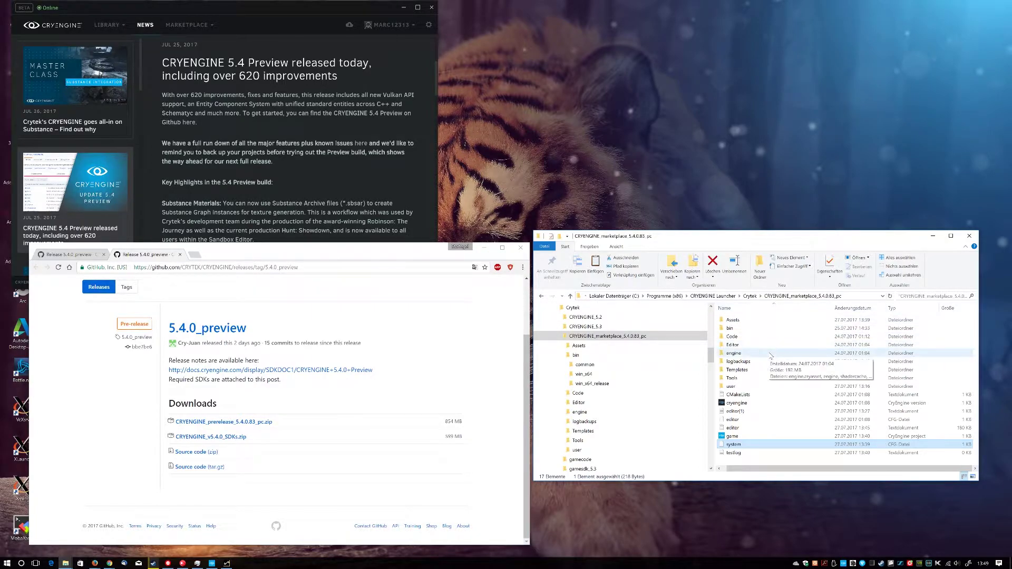
pyautogui.doubleClick(767, 328)
pyautogui.doubleClick(759, 328)
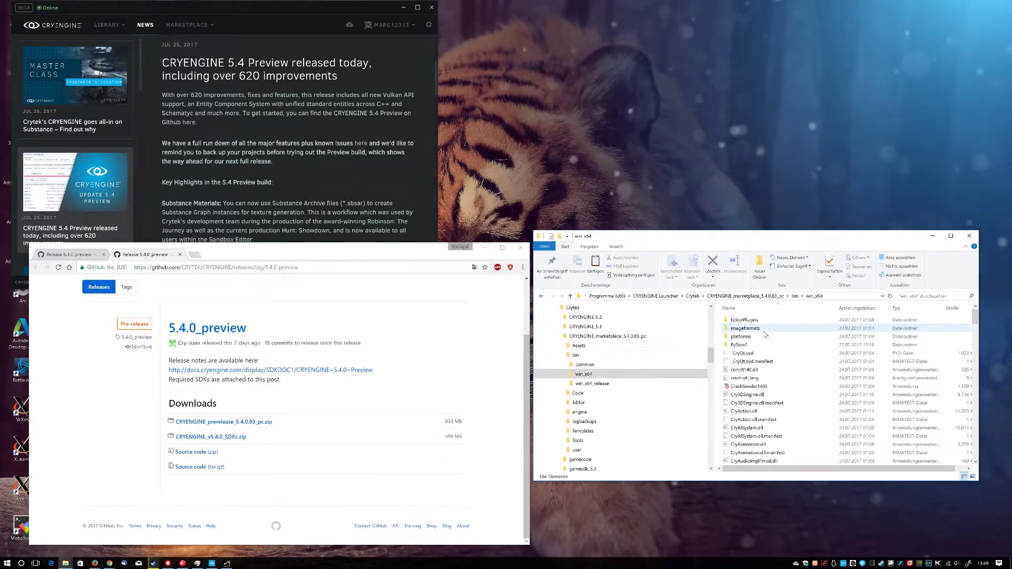
pyautogui.scroll(-15, 771, 382)
pyautogui.scroll(-7, 771, 381)
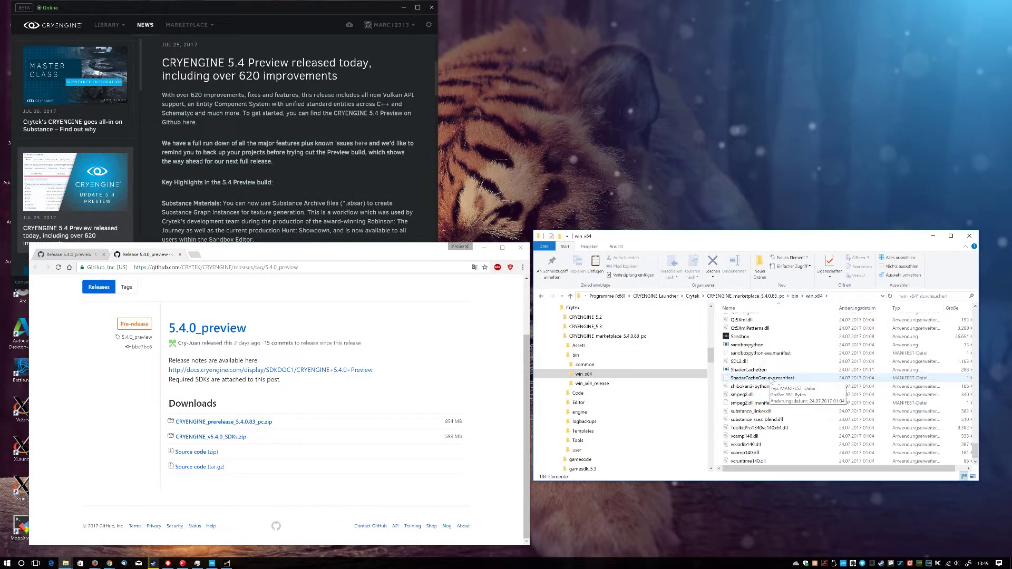
pyautogui.doubleClick(748, 337)
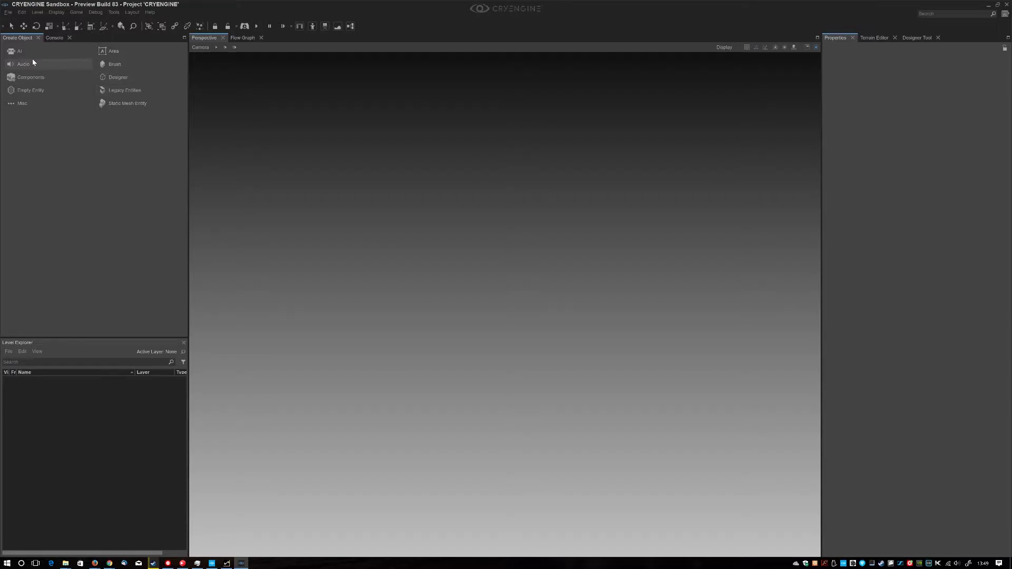
# Step: Open the woodland level from the singleplayer folder
pyautogui.click(9, 12)
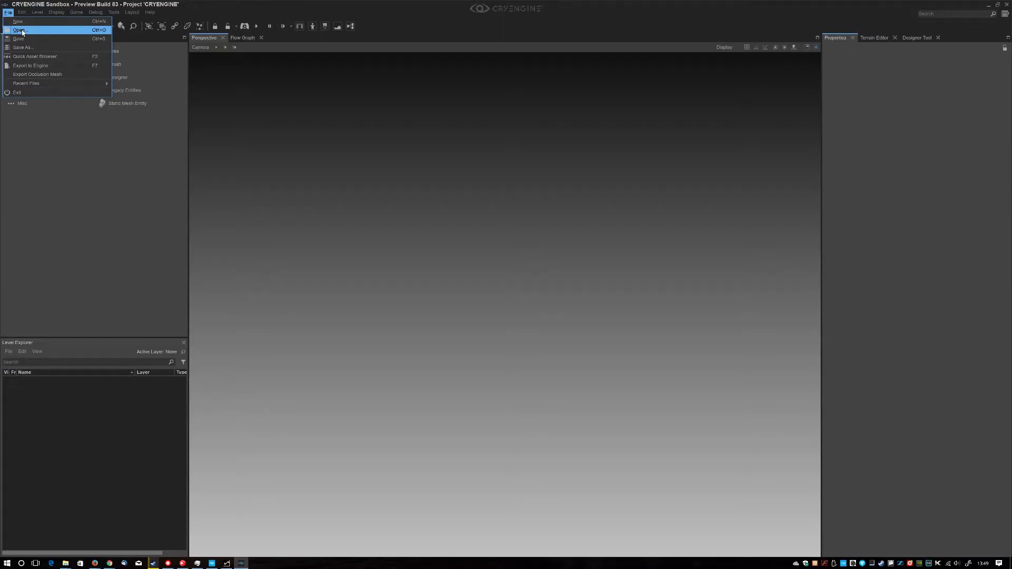
pyautogui.click(22, 31)
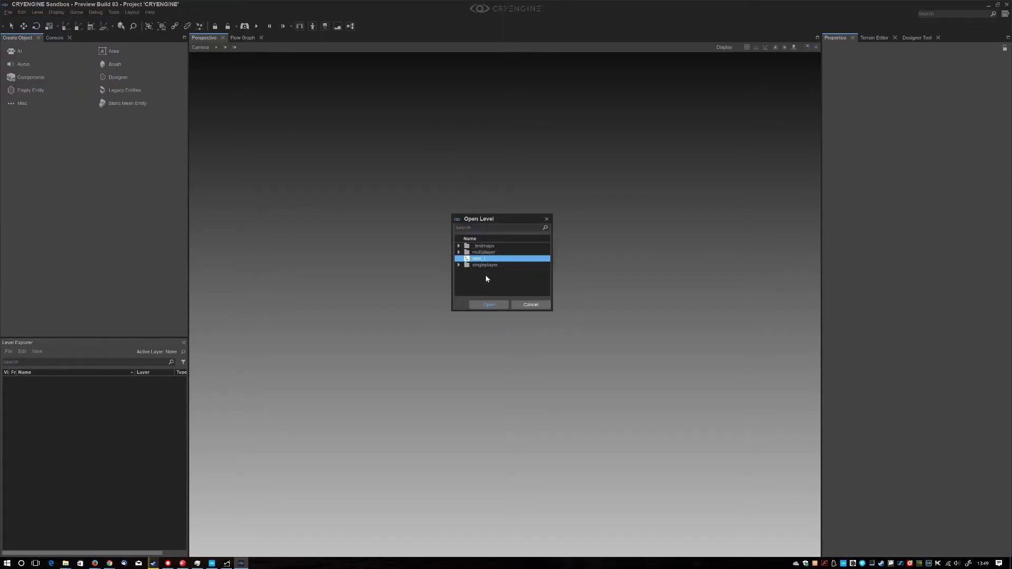
pyautogui.click(458, 264)
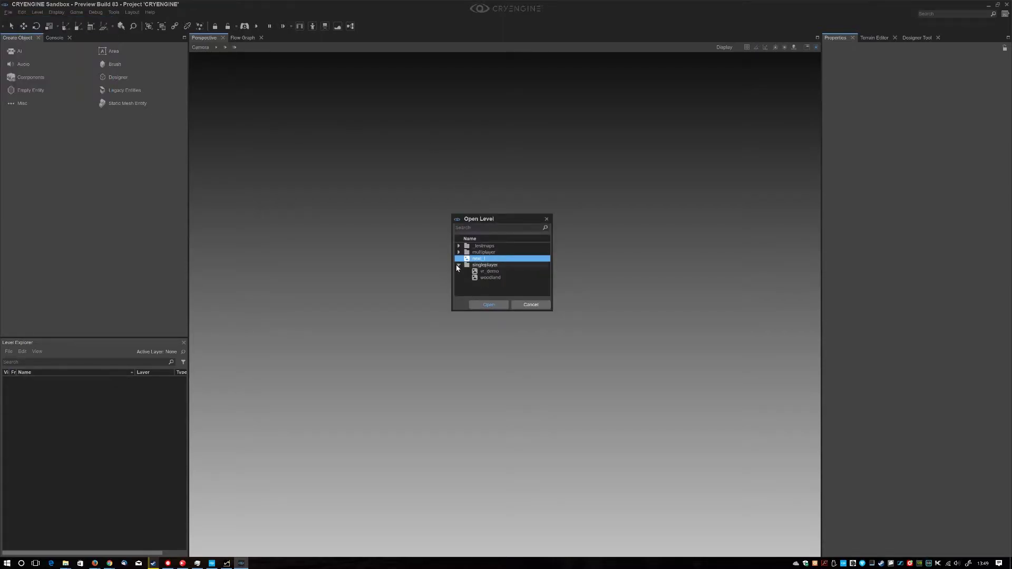
pyautogui.click(492, 279)
pyautogui.click(489, 306)
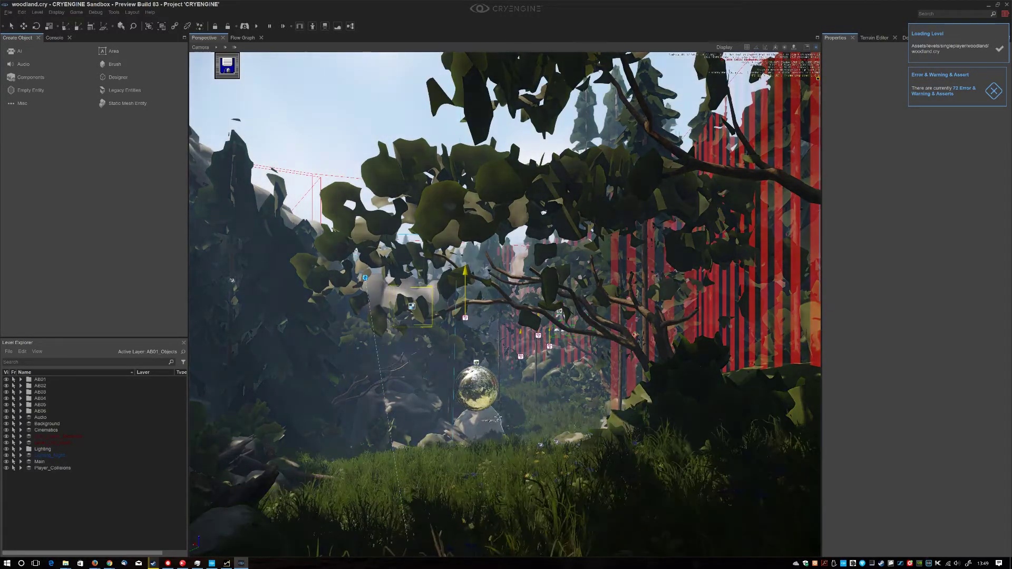
# Step: Play-test the woodland level in game mode, then return to editing
pyautogui.moveTo(498, 419); pyautogui.dragTo(508, 414, button='right')
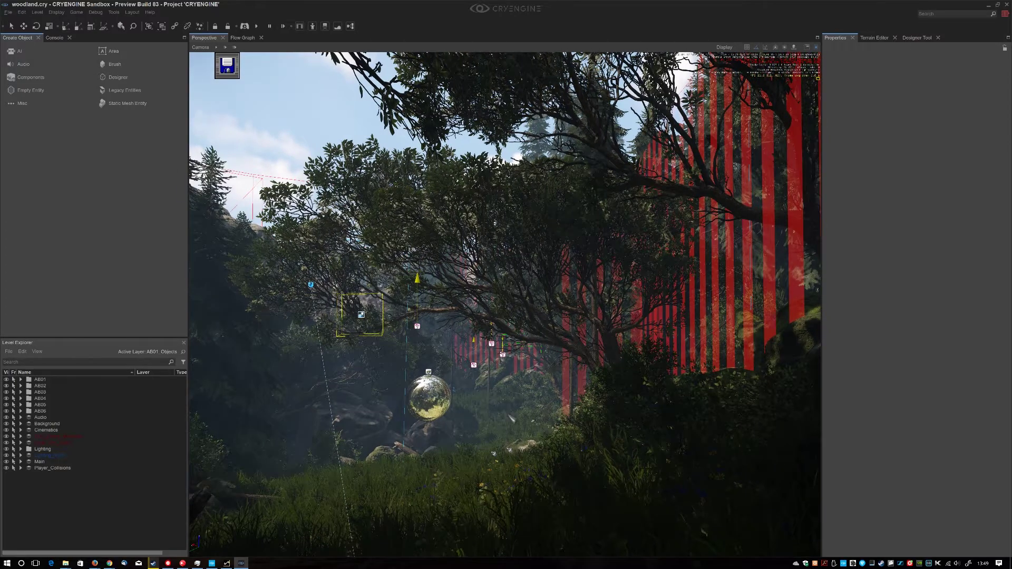
pyautogui.hotkey('ctrl', 'g')
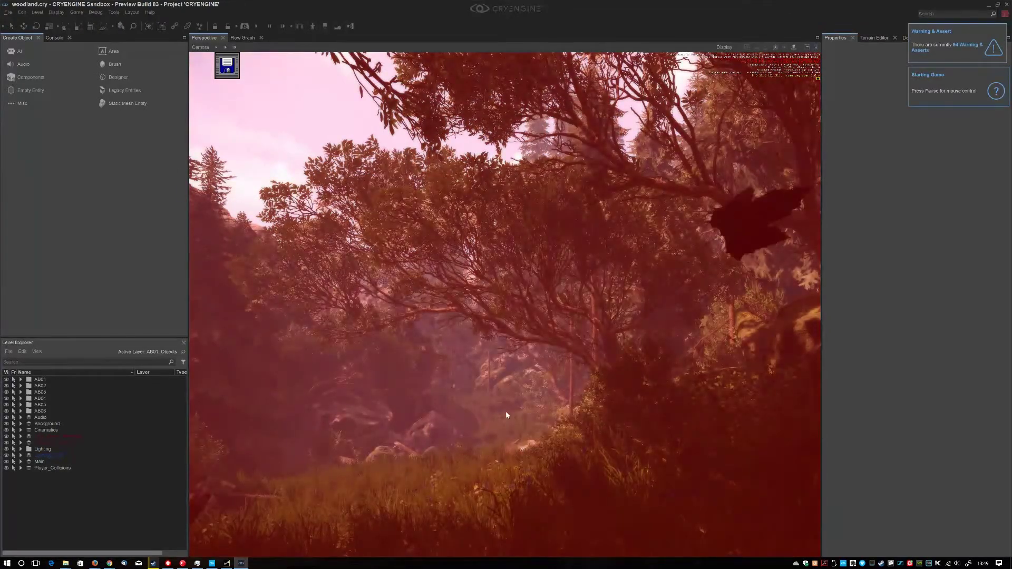
pyautogui.press('Escape')
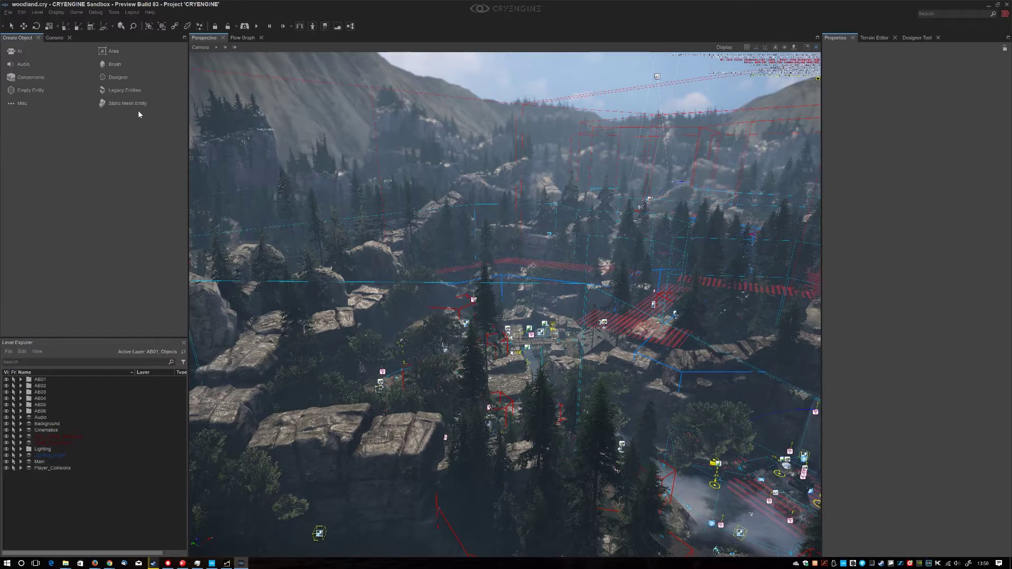
# Step: Start creating a new level
pyautogui.click(8, 12)
pyautogui.click(32, 26)
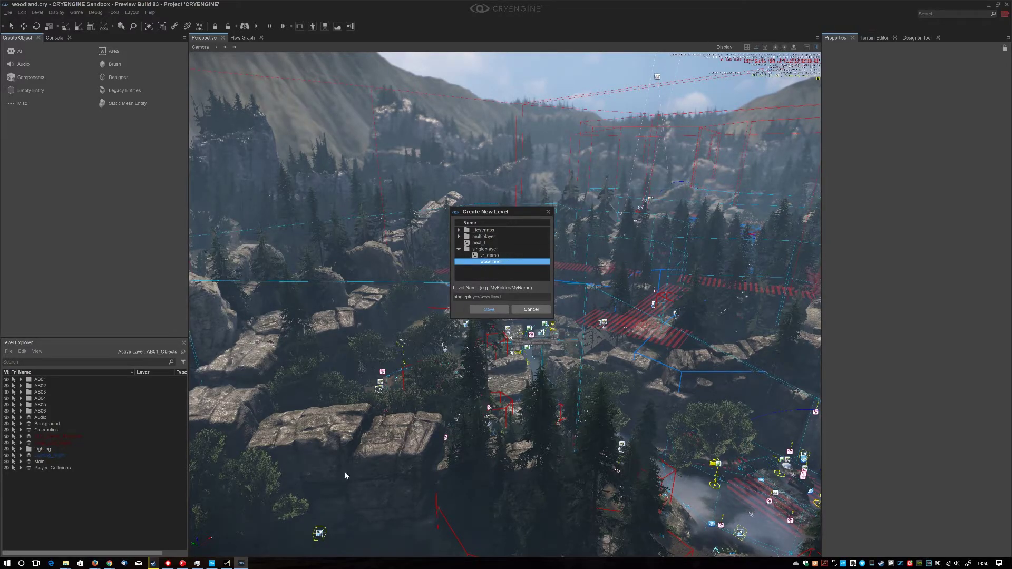
# Step: Switch to File Explorer to view the CRYENGINE_marketplace_5.4.0.83_pc root folder, then return to the new level dialog in Sandbox
pyautogui.moveTo(67, 565)
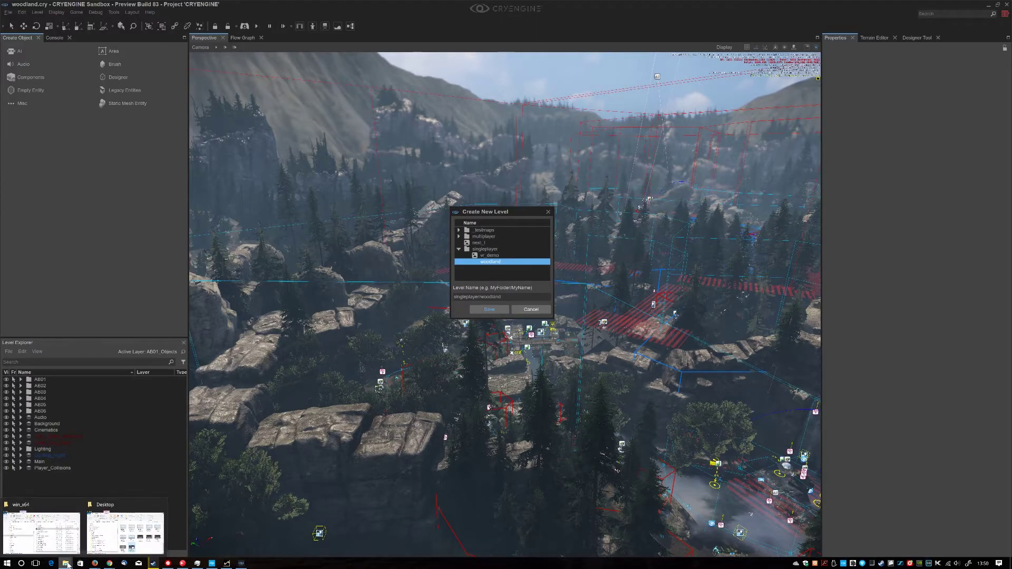
pyautogui.click(42, 527)
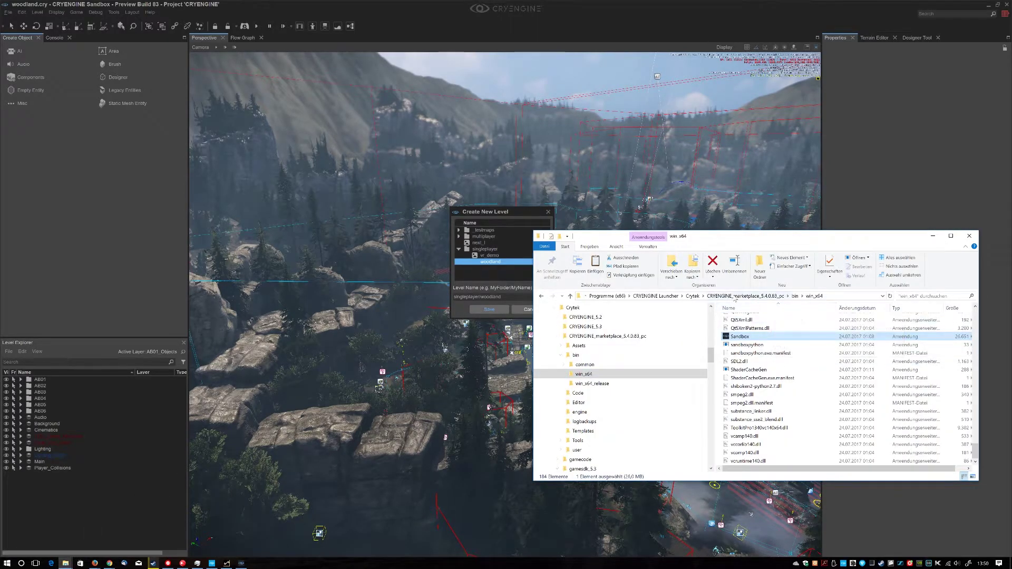
pyautogui.click(741, 296)
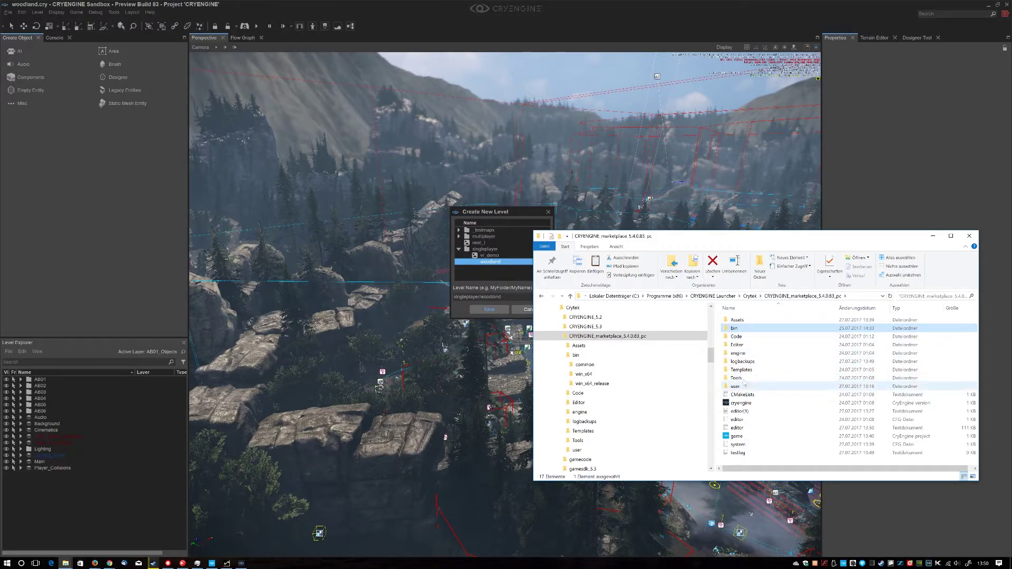
pyautogui.moveTo(747, 333)
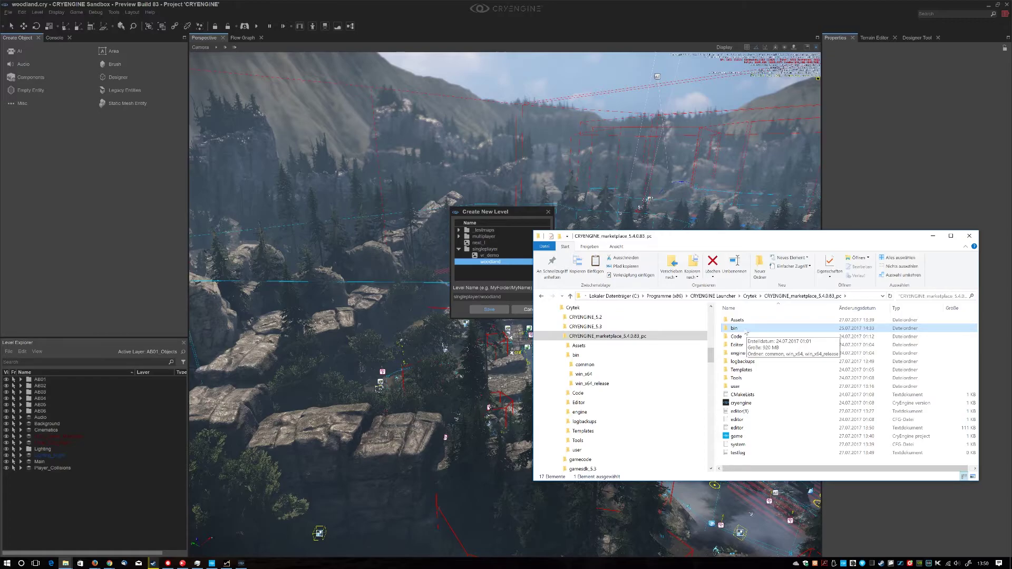
pyautogui.click(488, 213)
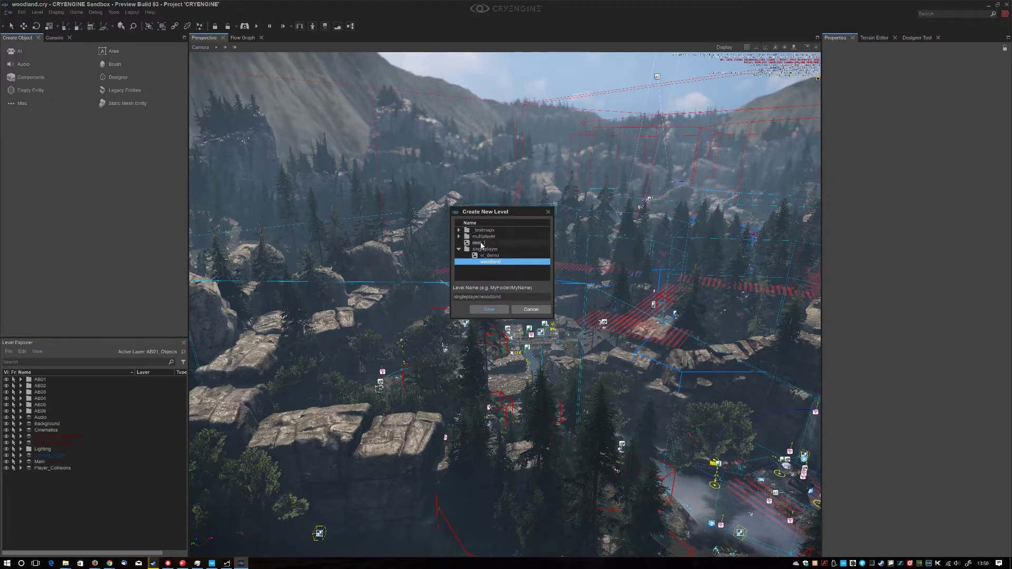
# Step: Save the new level under the name of the existing level outside the folders and agree to overwrite it
pyautogui.click(482, 243)
pyautogui.click(481, 236)
pyautogui.click(481, 243)
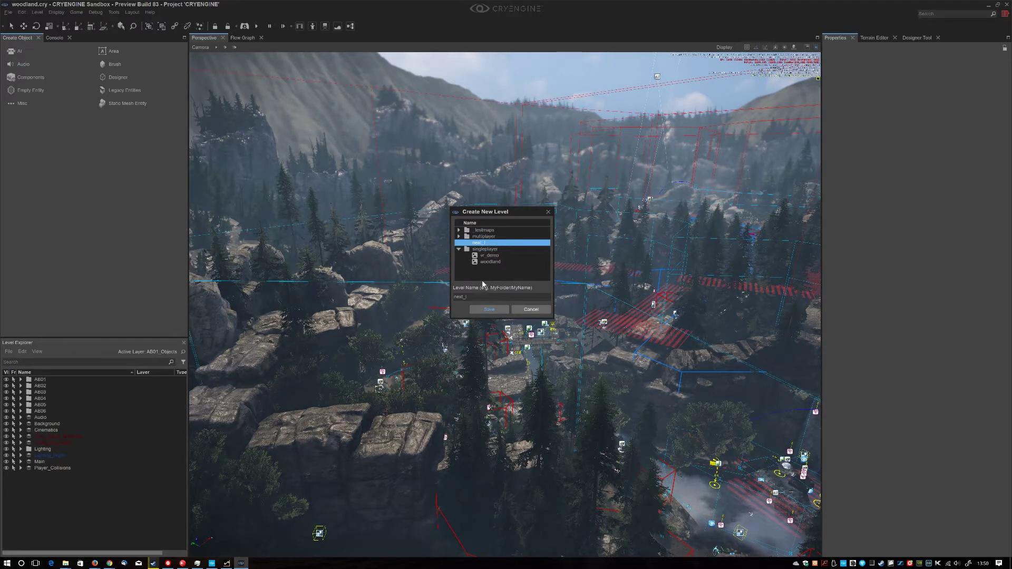
pyautogui.click(489, 311)
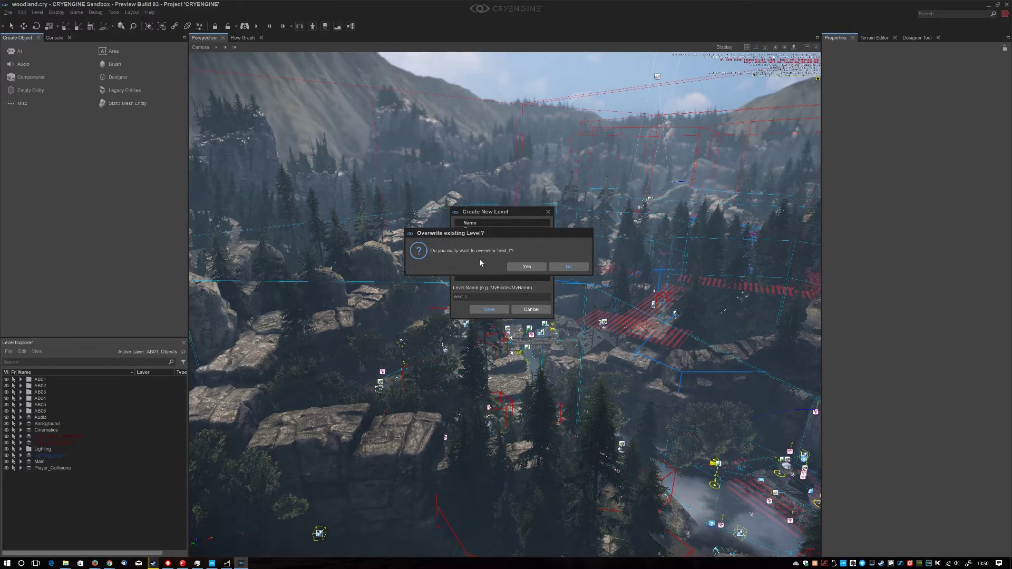
pyautogui.click(527, 267)
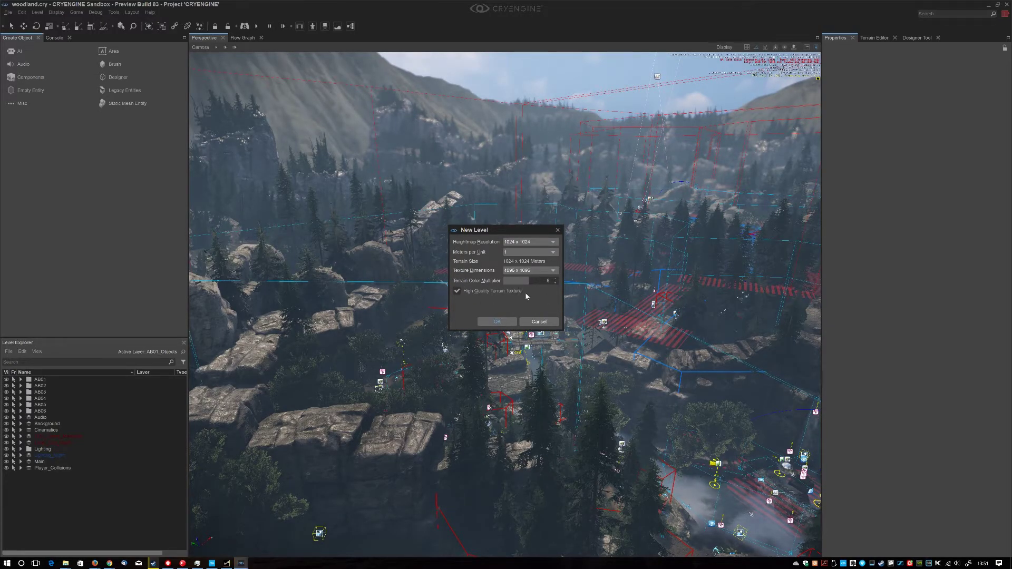
# Step: Create the level with a 1024 x 1024 heightmap, 1 meter per unit and 4096 x 4096 texture dimensions
pyautogui.click(535, 243)
pyautogui.click(484, 265)
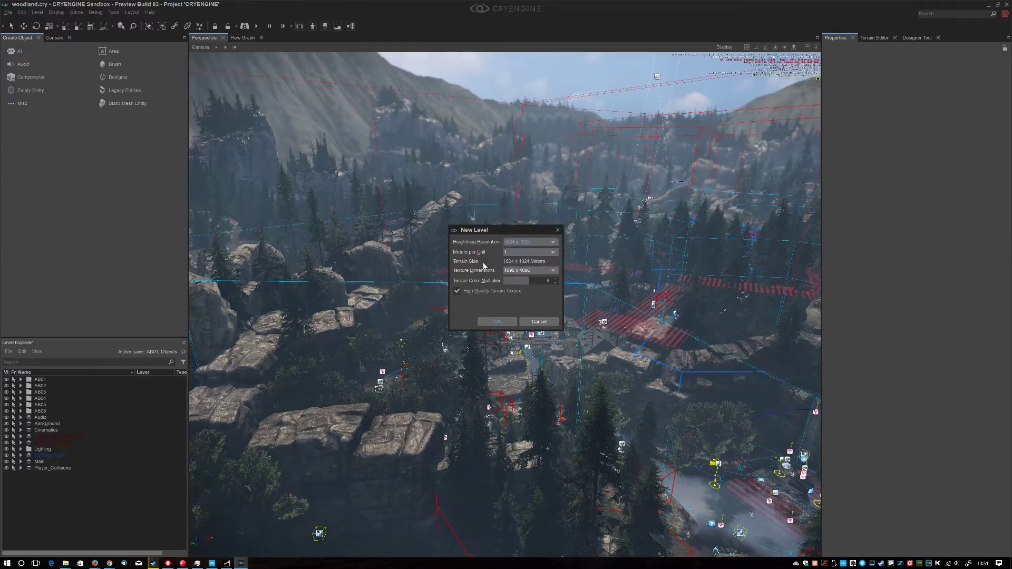
pyautogui.click(524, 253)
pyautogui.click(475, 261)
pyautogui.click(530, 271)
pyautogui.click(497, 276)
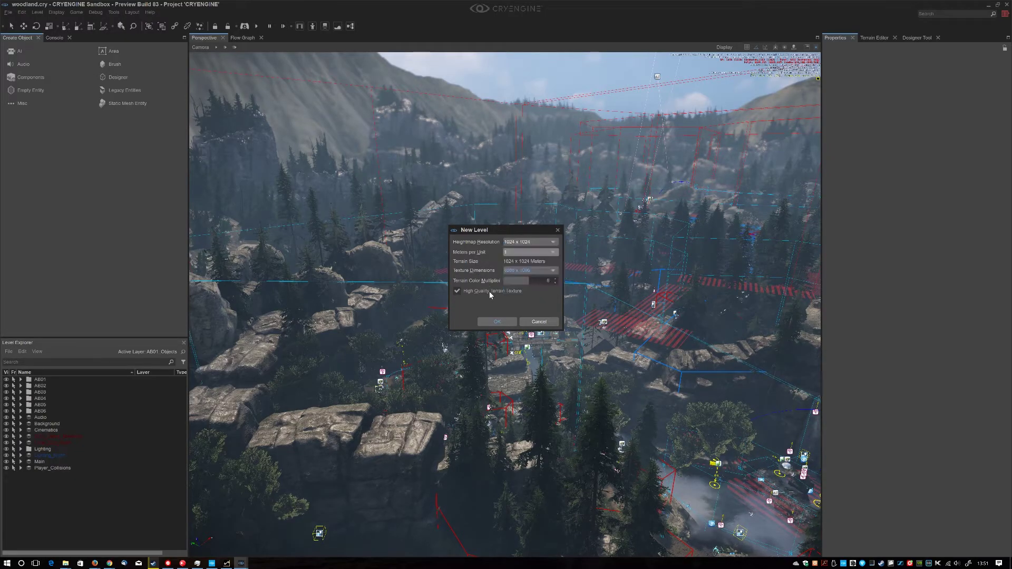
pyautogui.click(496, 322)
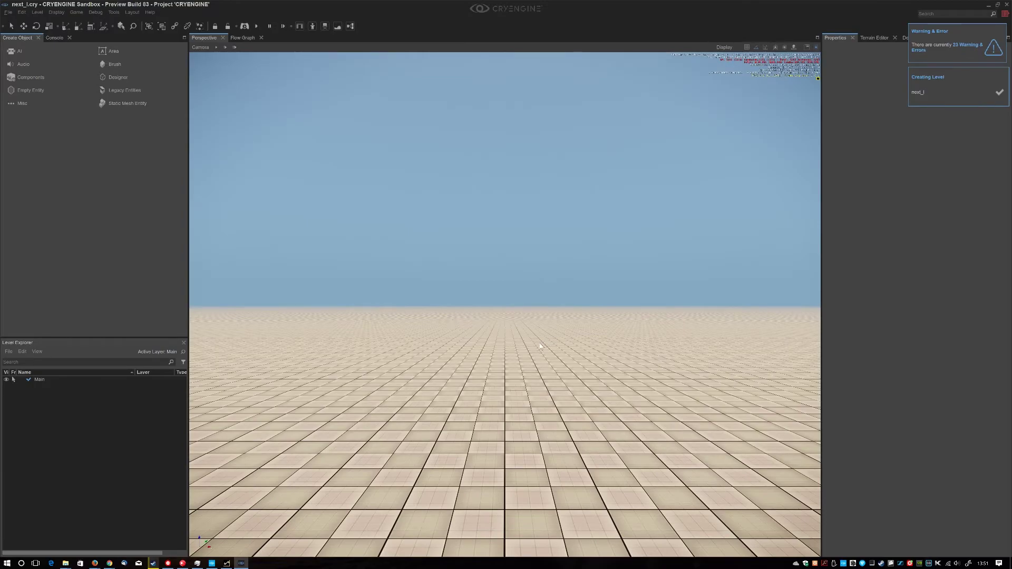
# Step: Play-test the empty new level in game mode, then return to editing and look around the terrain
pyautogui.moveTo(540, 347)
pyautogui.mouseDown(button='right')
pyautogui.moveTo(541, 401)
pyautogui.moveTo(541, 327)
pyautogui.moveTo(543, 381)
pyautogui.moveTo(544, 345)
pyautogui.mouseUp(button='right')
pyautogui.hotkey('ctrl', 'g')
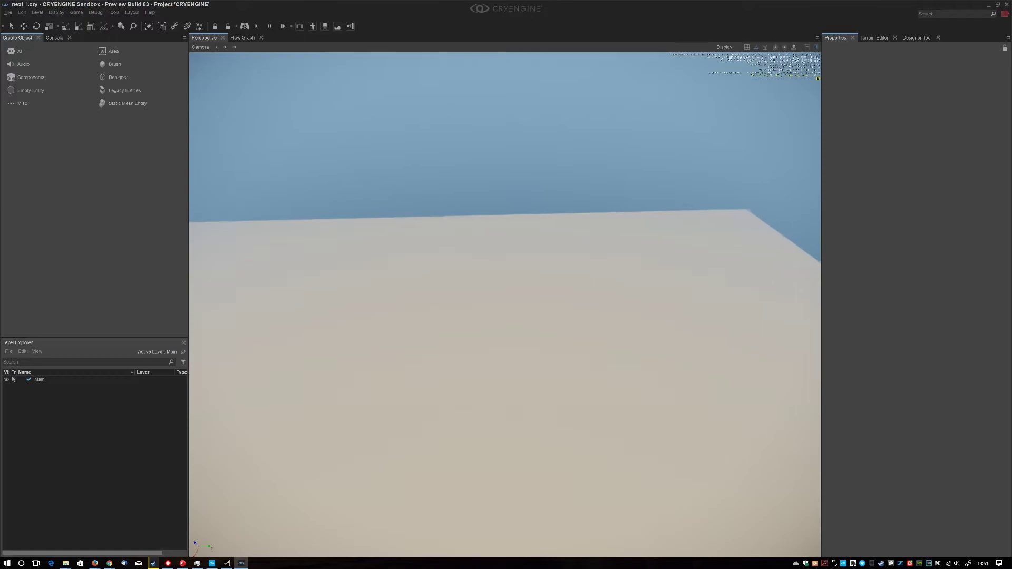
pyautogui.press('Escape')
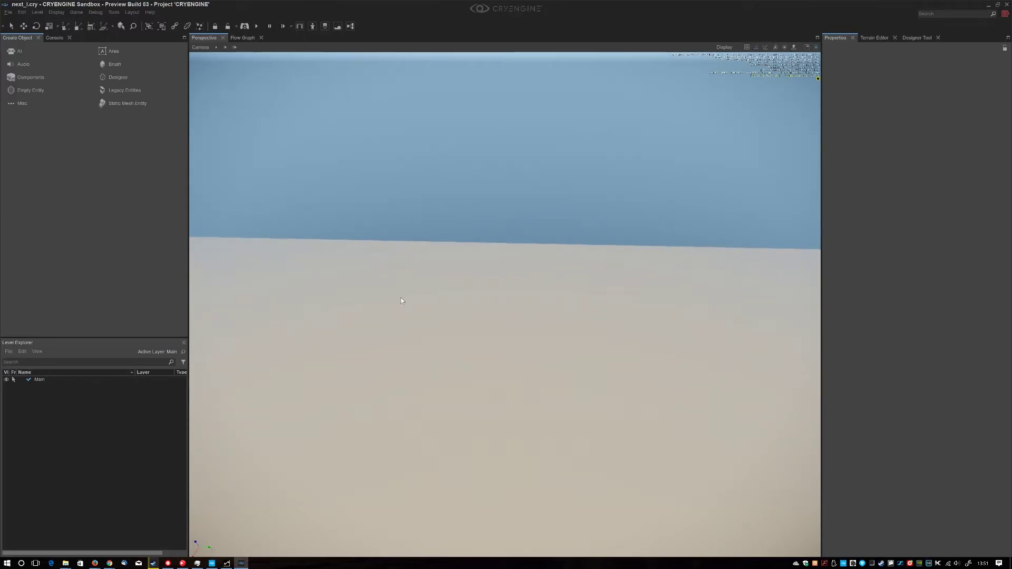
pyautogui.moveTo(528, 316); pyautogui.dragTo(488, 301, button='right')
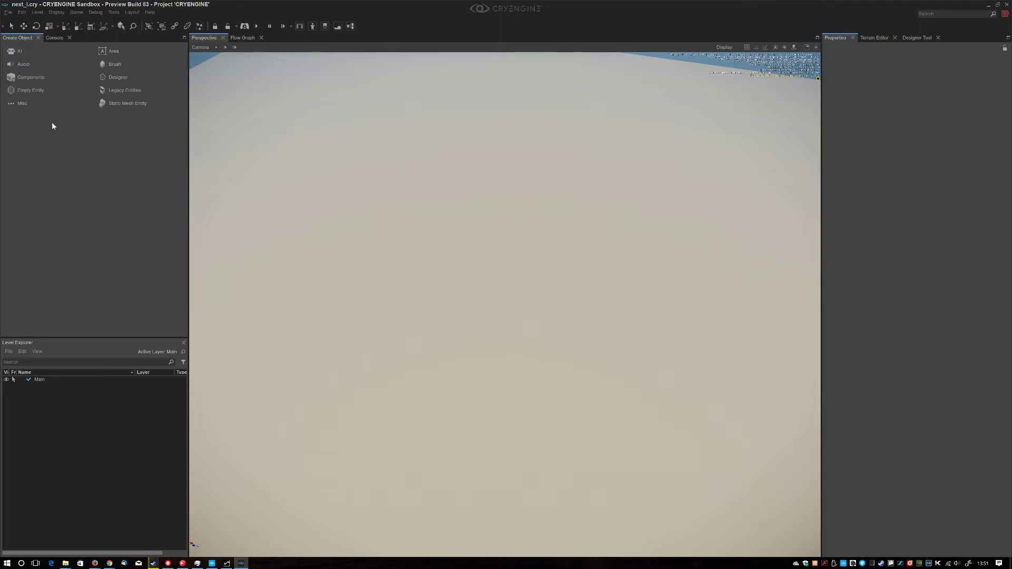
# Step: Open the Dependency Graph tool
pyautogui.click(8, 12)
pyautogui.click(89, 191)
pyautogui.click(113, 12)
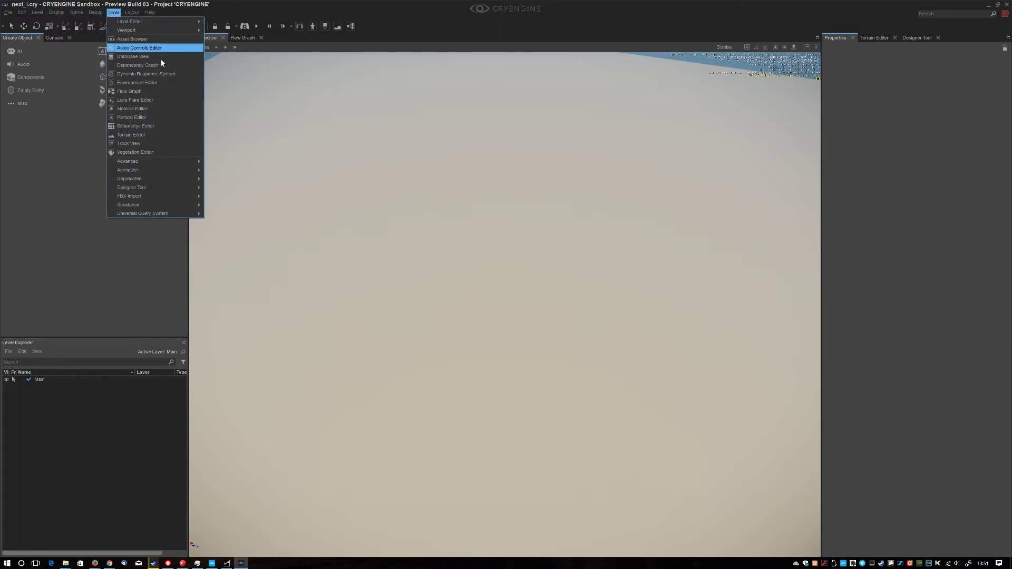
pyautogui.click(137, 65)
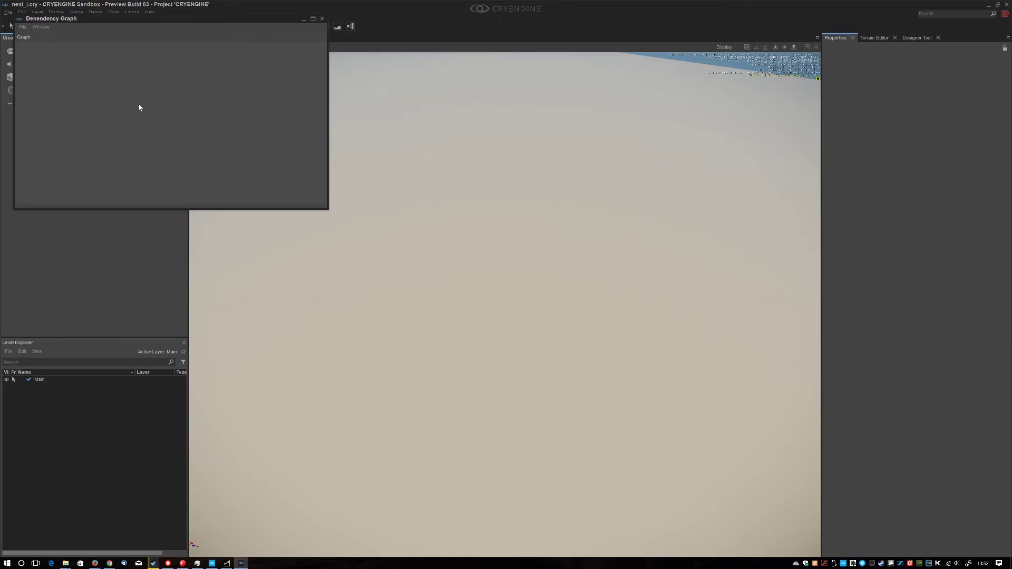
# Step: Add a second Graph pane to the Dependency Graph and remove it again
pyautogui.click(23, 27)
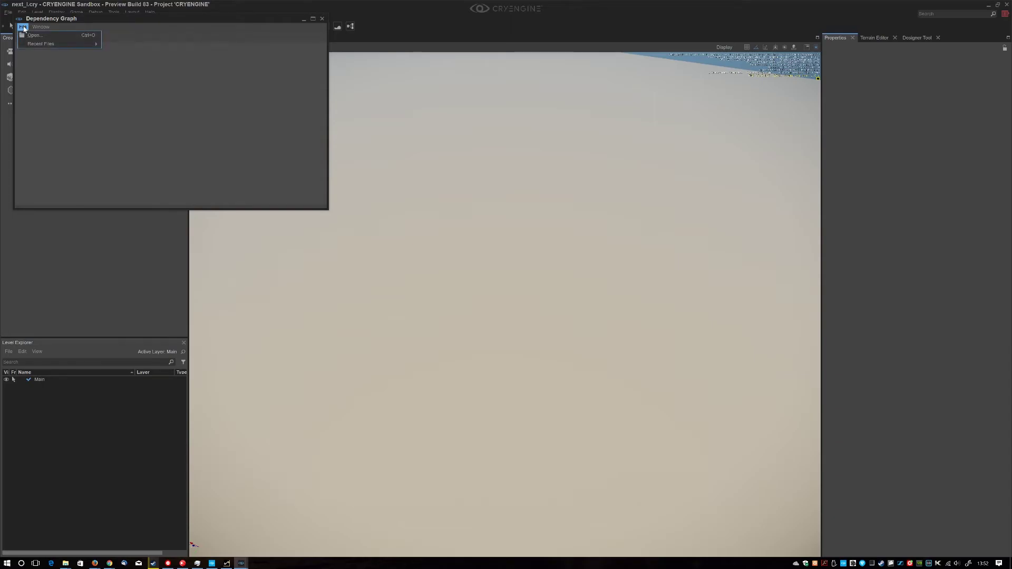
pyautogui.moveTo(39, 27)
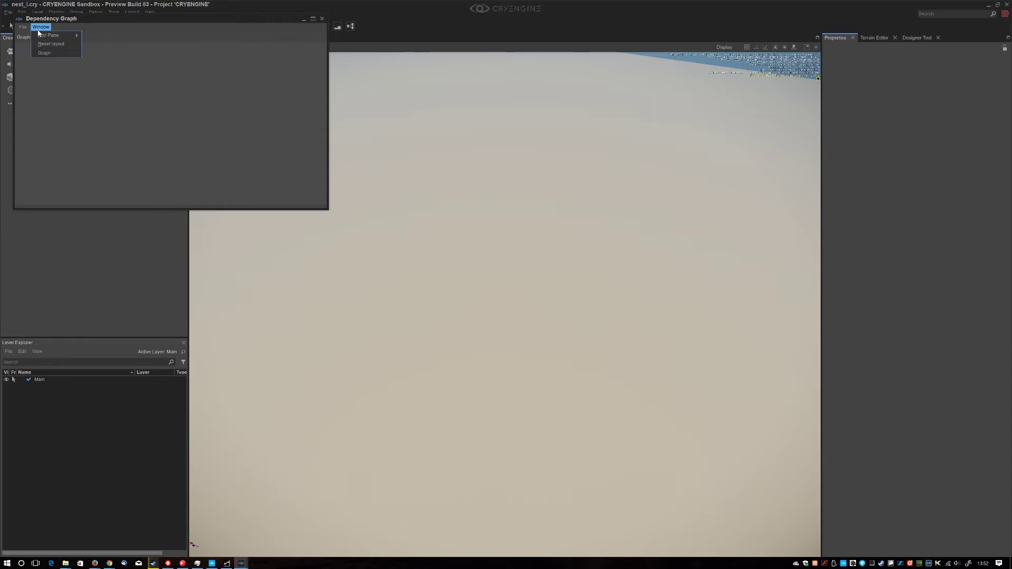
pyautogui.click(95, 35)
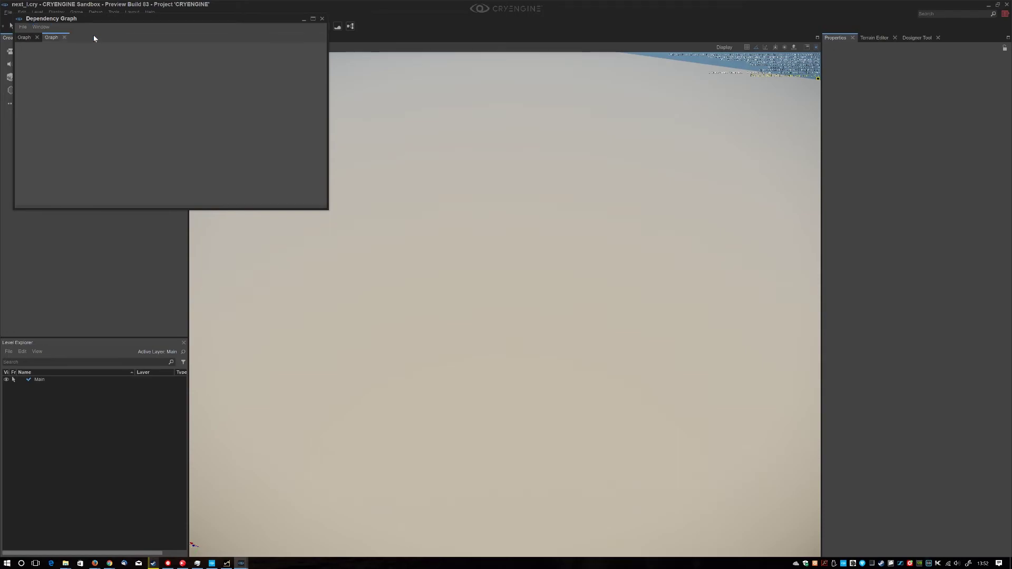
pyautogui.click(63, 36)
# Step: Bring up the search list on the empty graph, dismiss it and close the Dependency Graph tool
pyautogui.rightClick(61, 78)
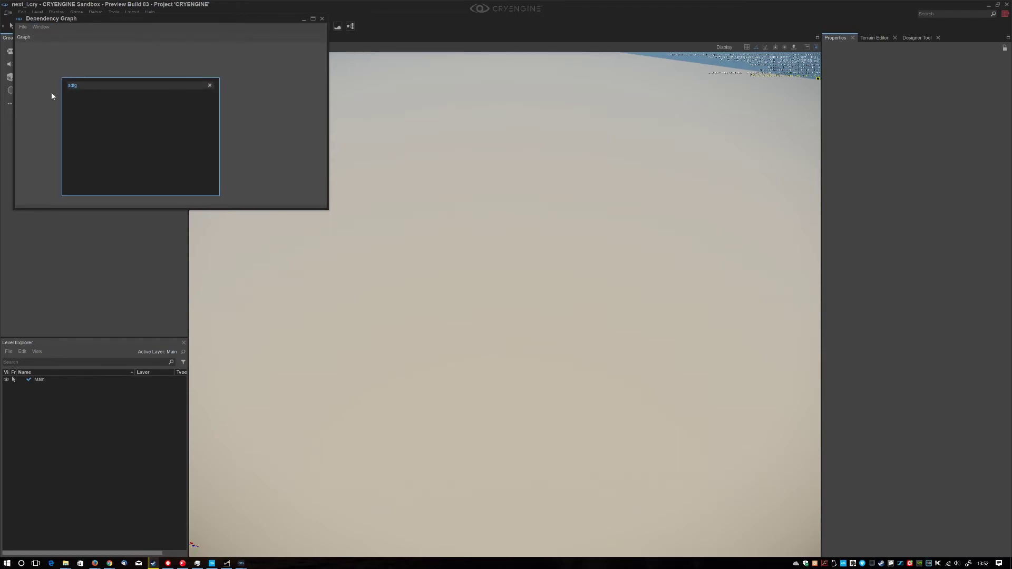
pyautogui.click(47, 82)
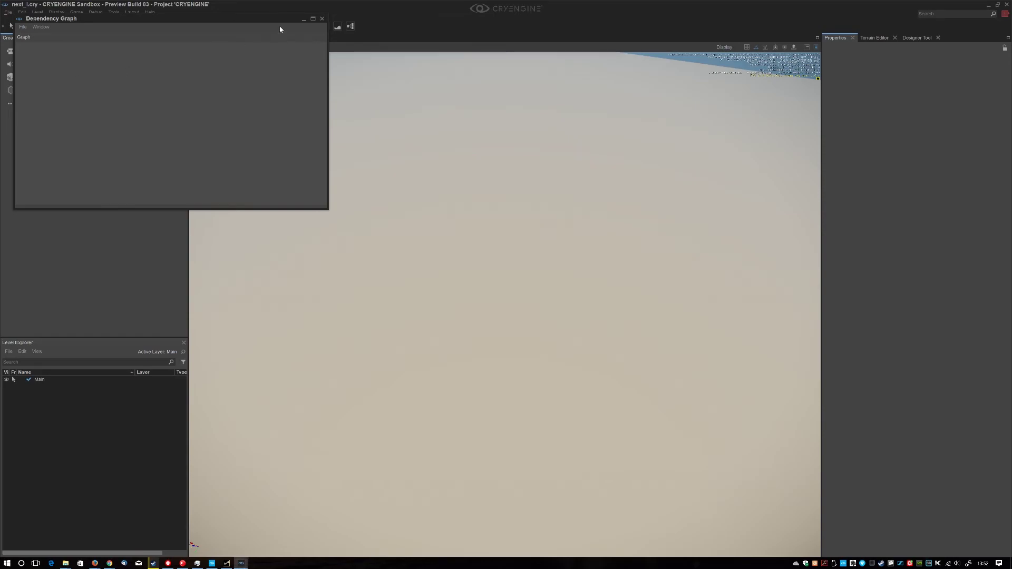
pyautogui.click(322, 19)
pyautogui.click(110, 13)
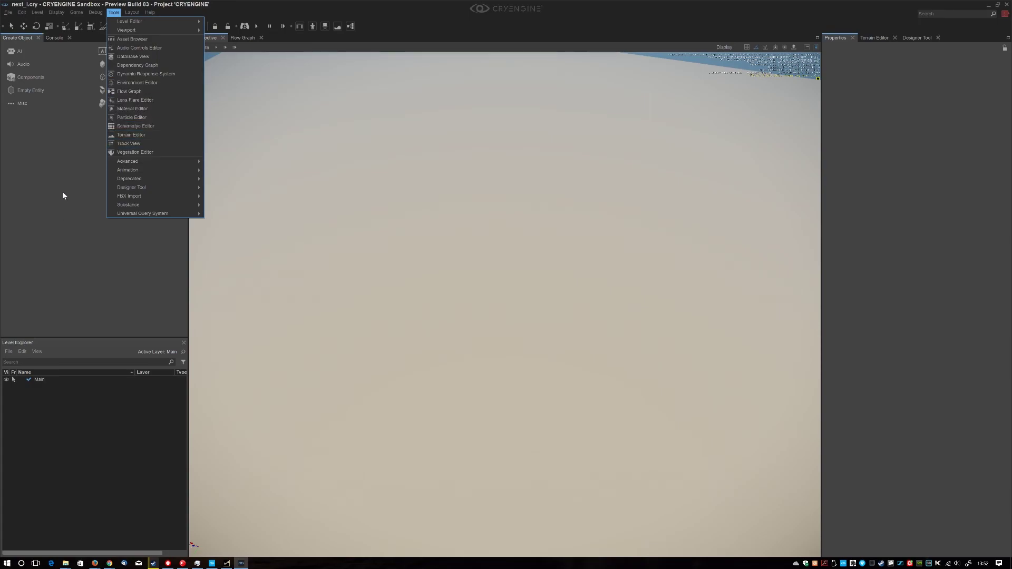
pyautogui.click(81, 168)
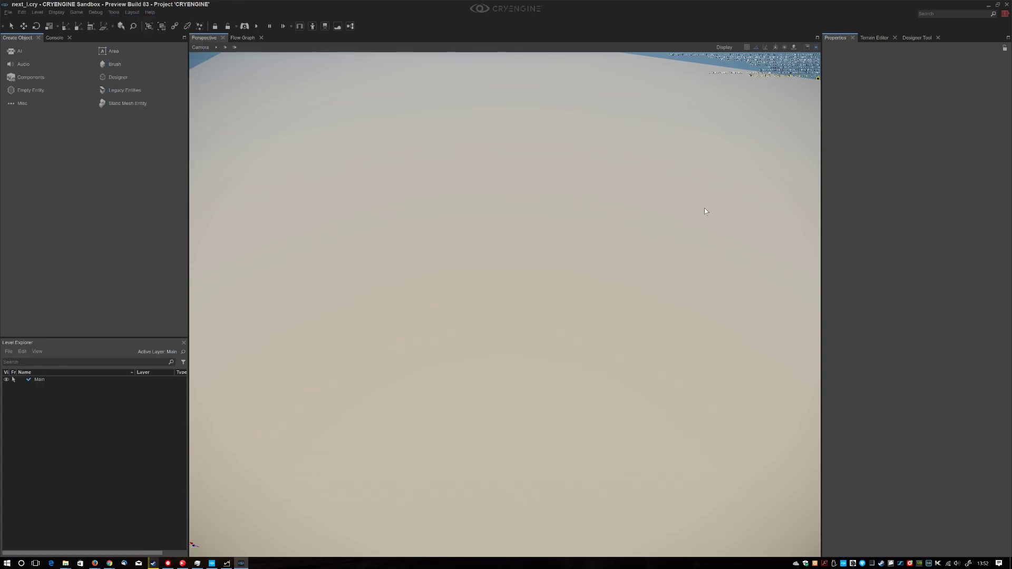